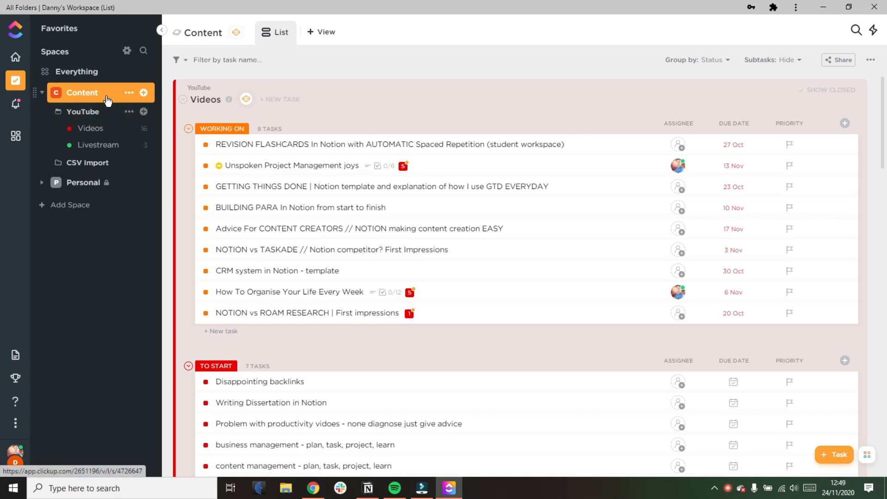
# Open the Videos list in the YouTube folder and show it in List view
pyautogui.click(105, 113)
pyautogui.click(106, 114)
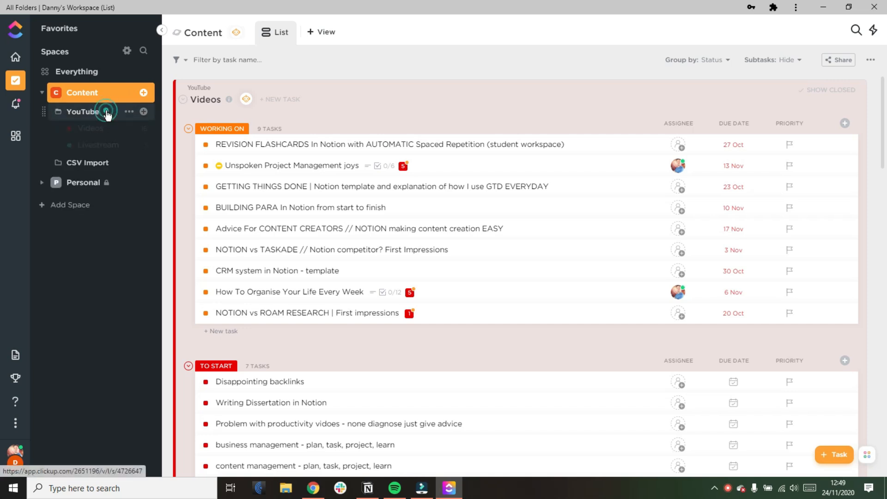
pyautogui.click(86, 115)
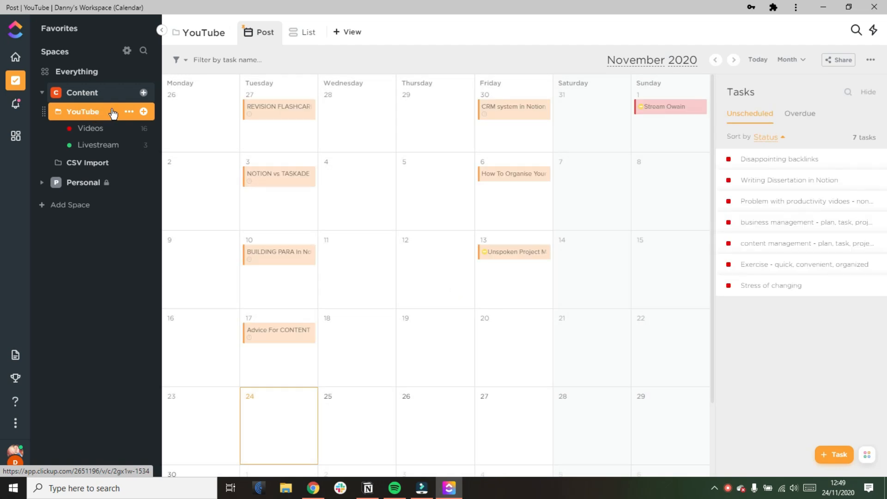
pyautogui.click(111, 136)
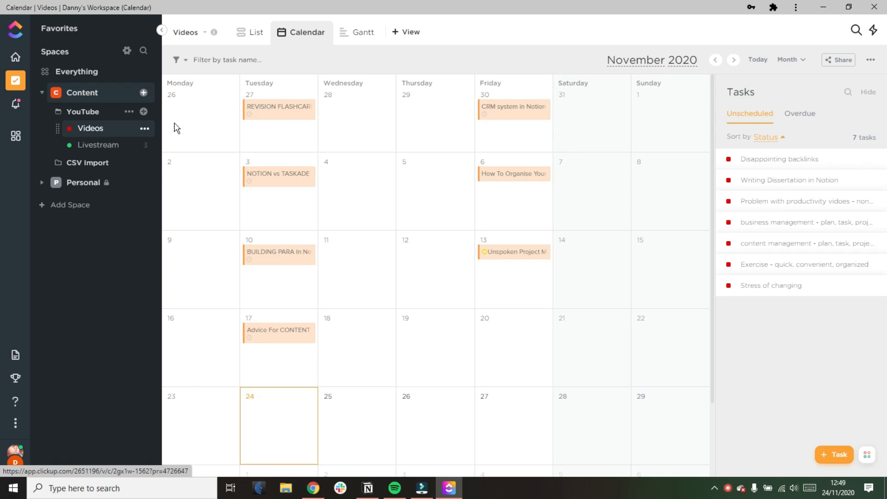
pyautogui.click(254, 33)
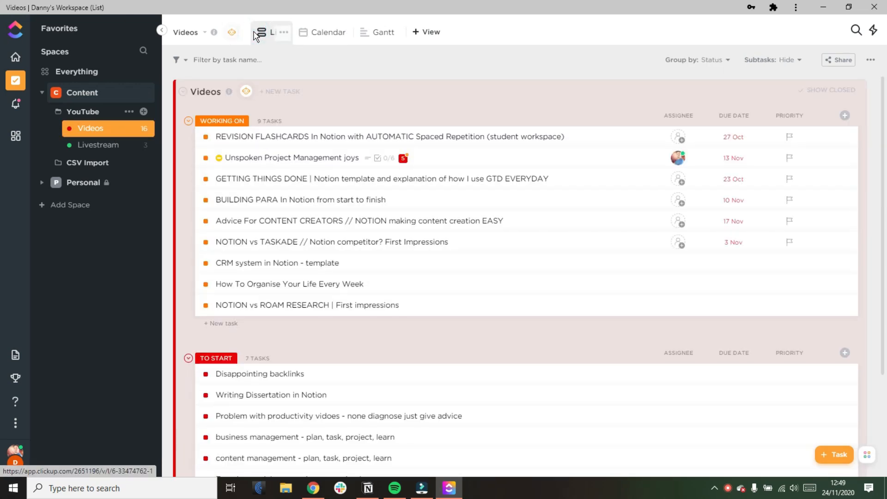
# Open the REVISION FLASHCARDS task and change its status to Done, to To Start, and finally to Closed
pyautogui.click(274, 141)
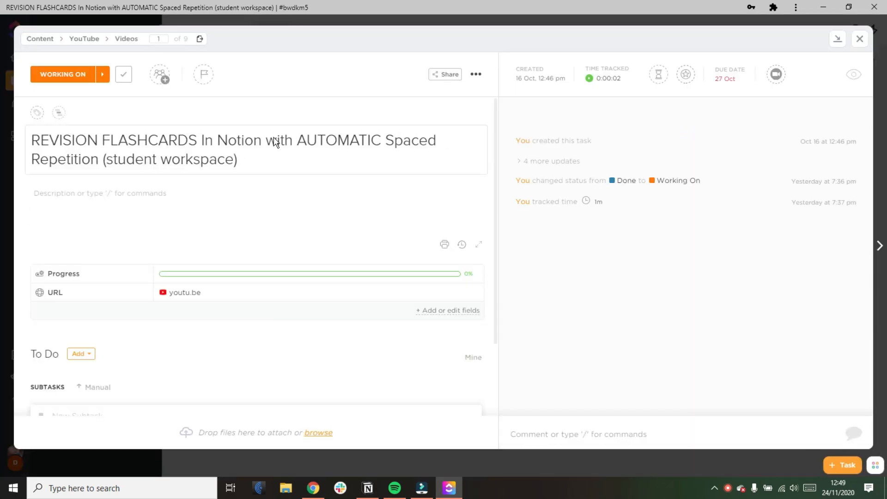
pyautogui.scroll(-4, 278, 157)
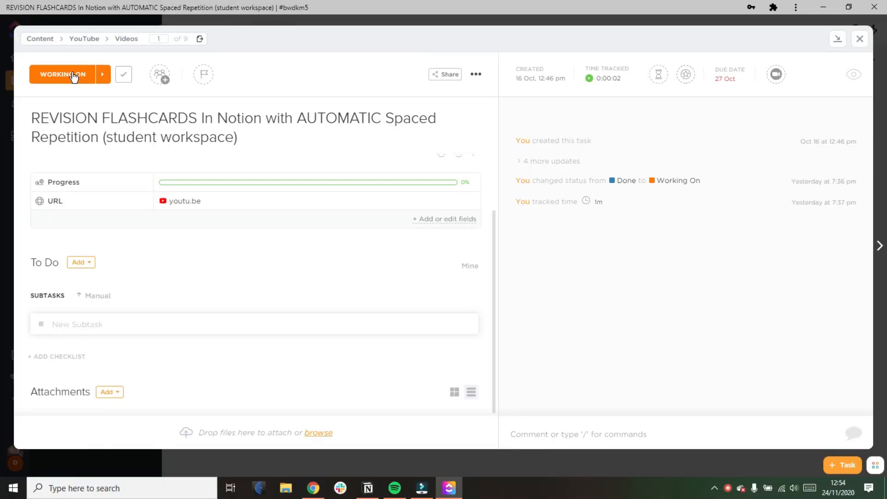
pyautogui.click(105, 76)
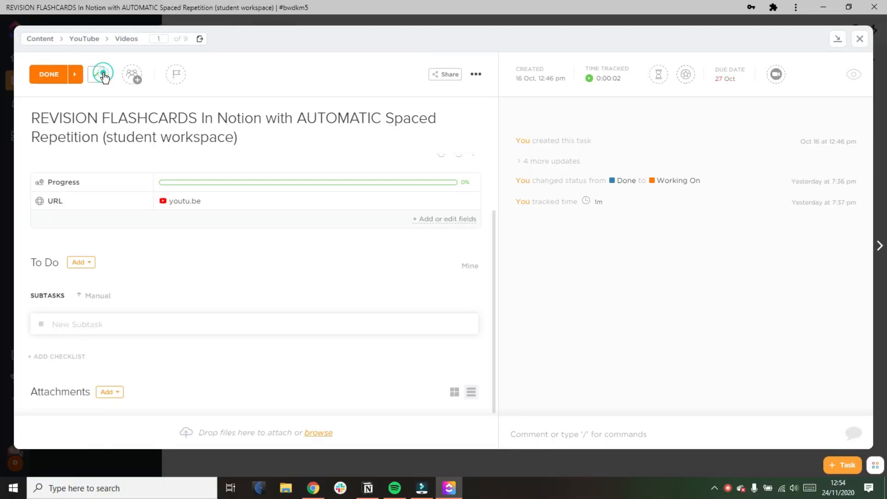
pyautogui.click(49, 75)
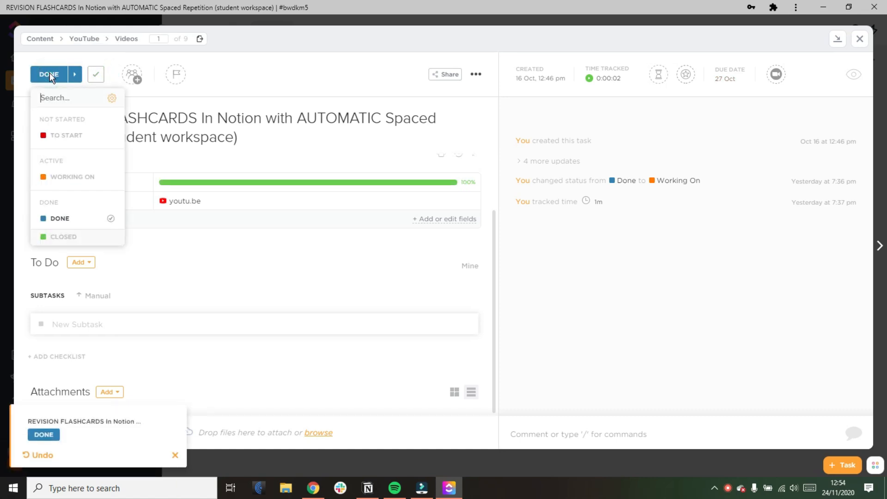
pyautogui.click(67, 135)
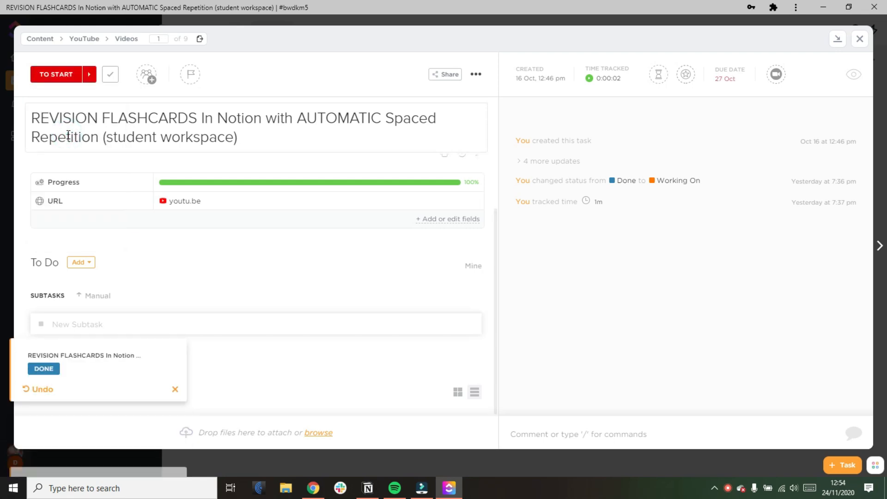
pyautogui.click(110, 78)
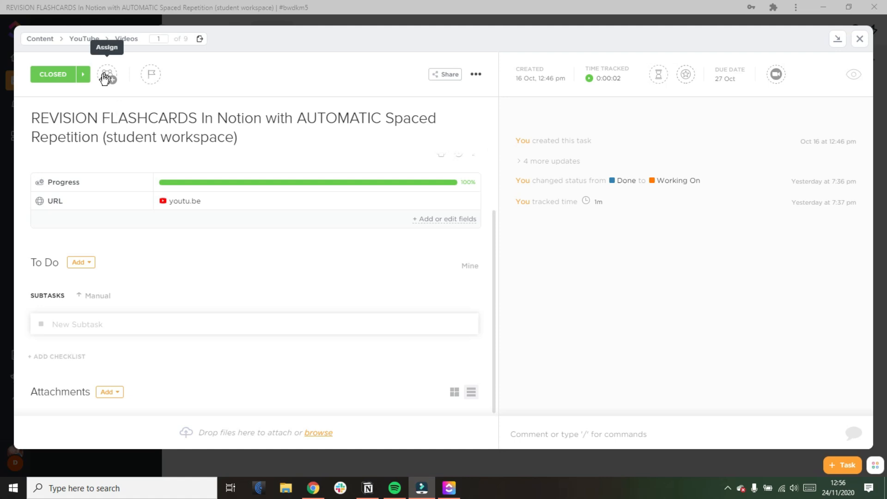
# Look through the REVISION FLASHCARDS task's assignee and priority options without choosing any
pyautogui.click(106, 79)
pyautogui.click(106, 80)
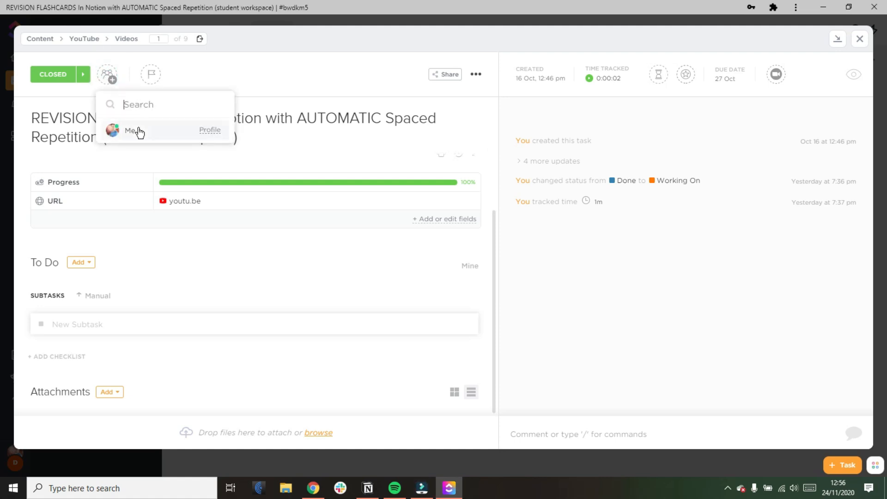
pyautogui.click(199, 72)
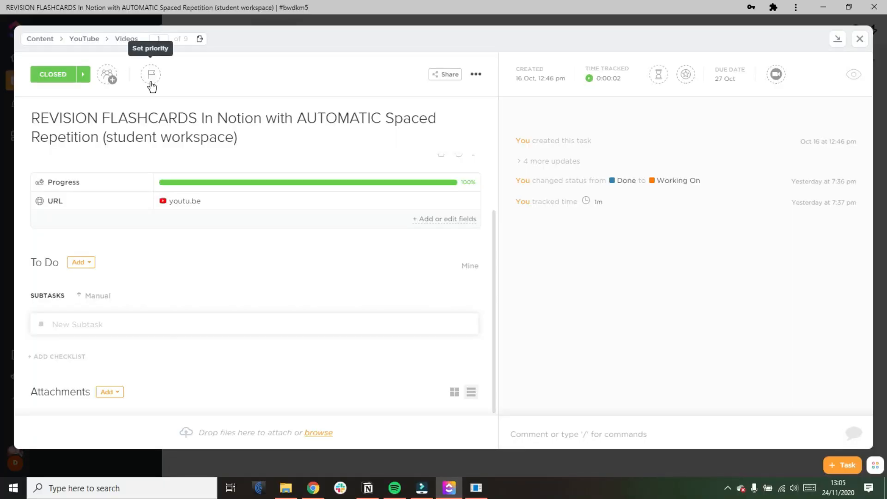
pyautogui.click(151, 77)
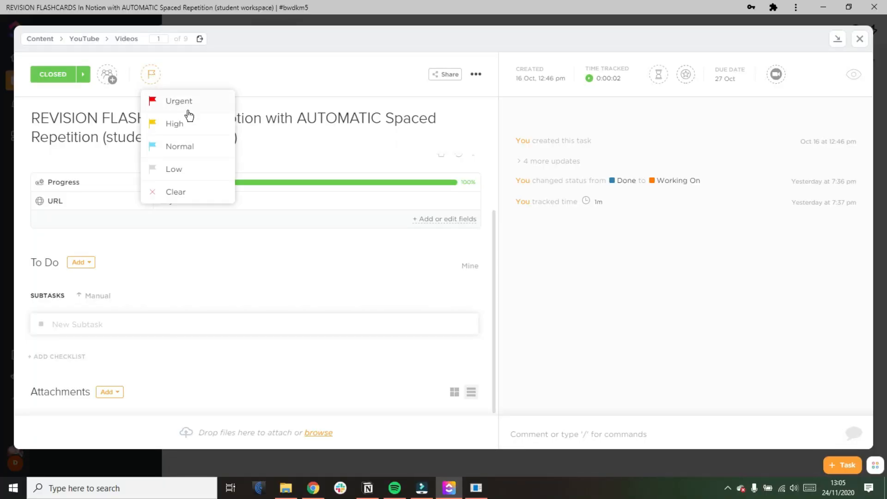
pyautogui.click(293, 77)
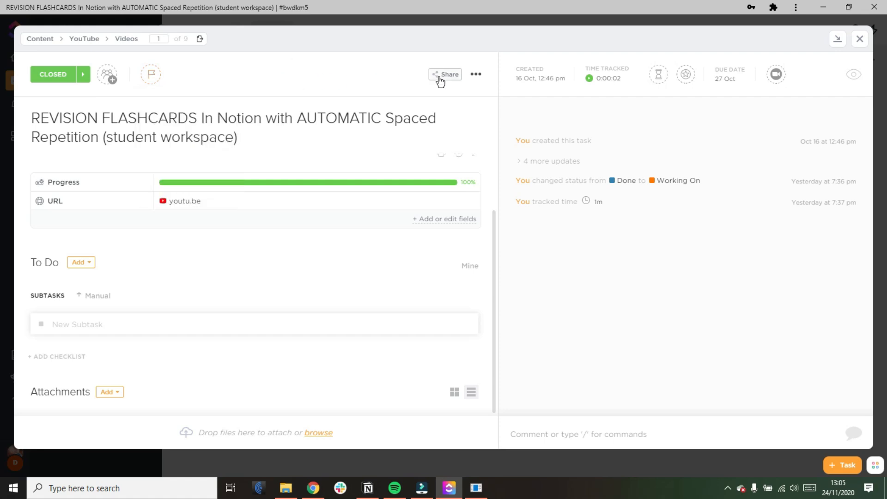
pyautogui.moveTo(536, 75)
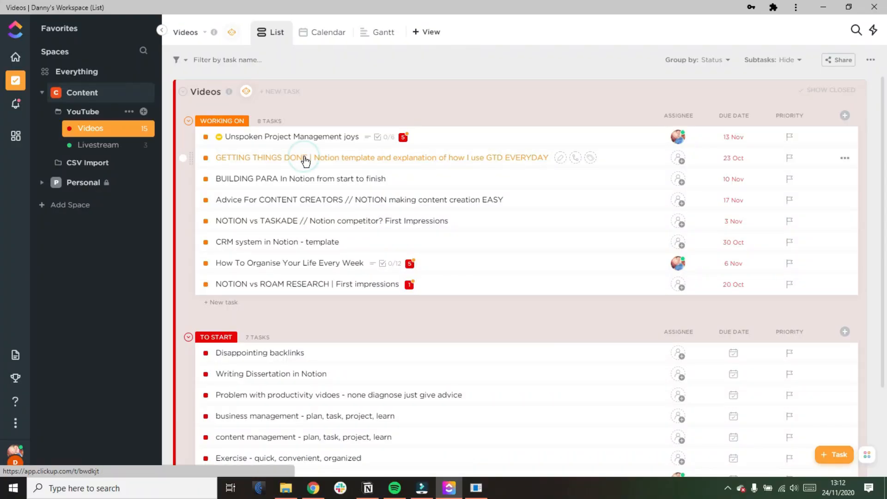
# Open the GETTING THINGS DONE task, start its time tracking and stop the timer again after a few seconds
pyautogui.click(303, 160)
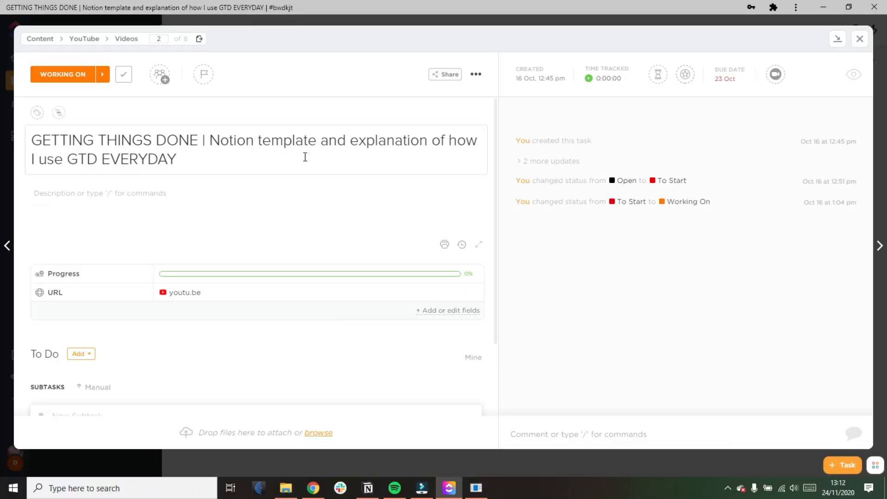
pyautogui.click(588, 78)
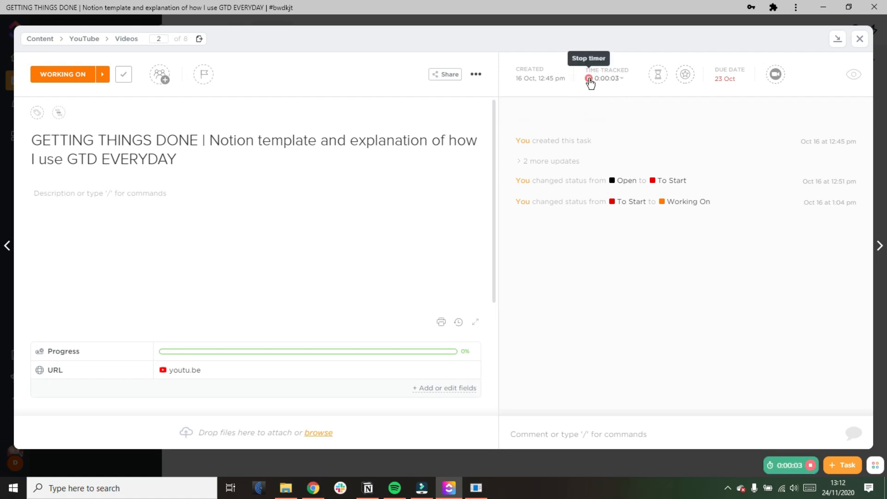
pyautogui.click(590, 80)
pyautogui.click(626, 79)
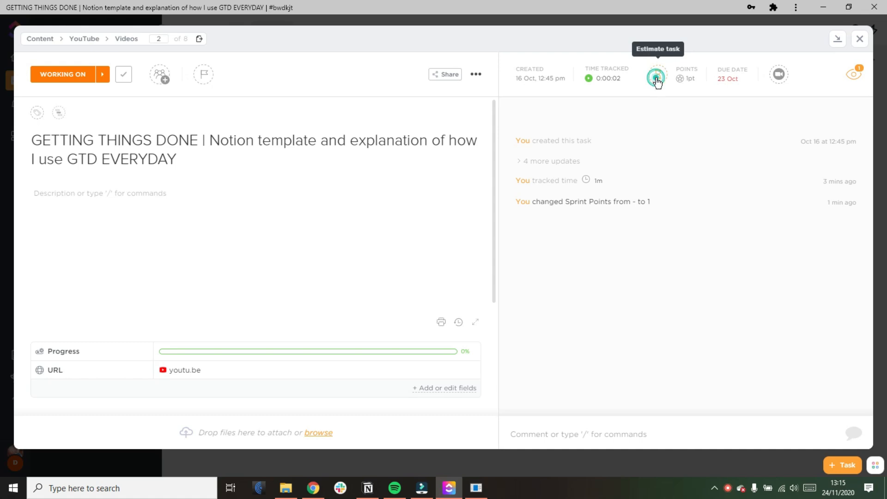
# View the time estimate field and the available sprint points of the GETTING THINGS DONE task
pyautogui.click(657, 79)
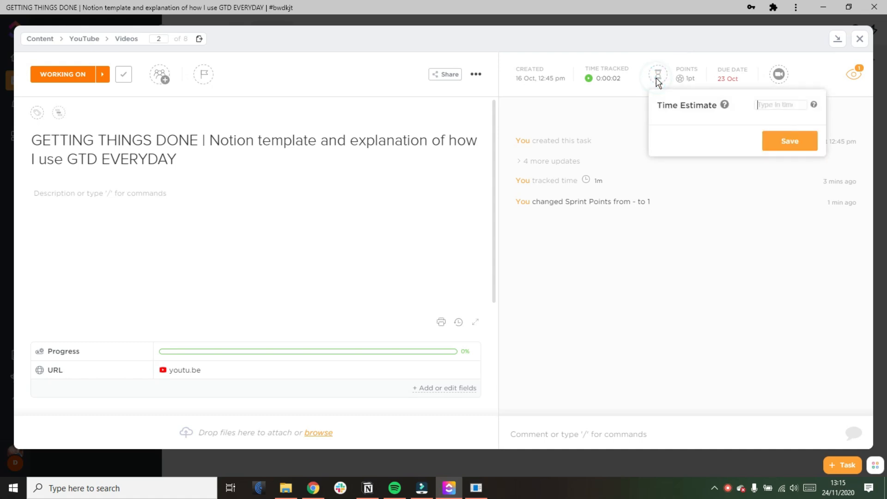
pyautogui.click(725, 51)
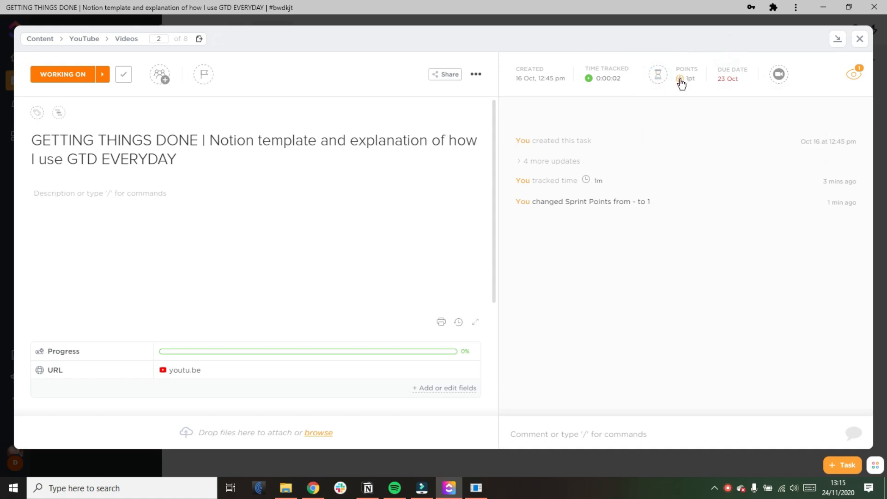
pyautogui.click(681, 79)
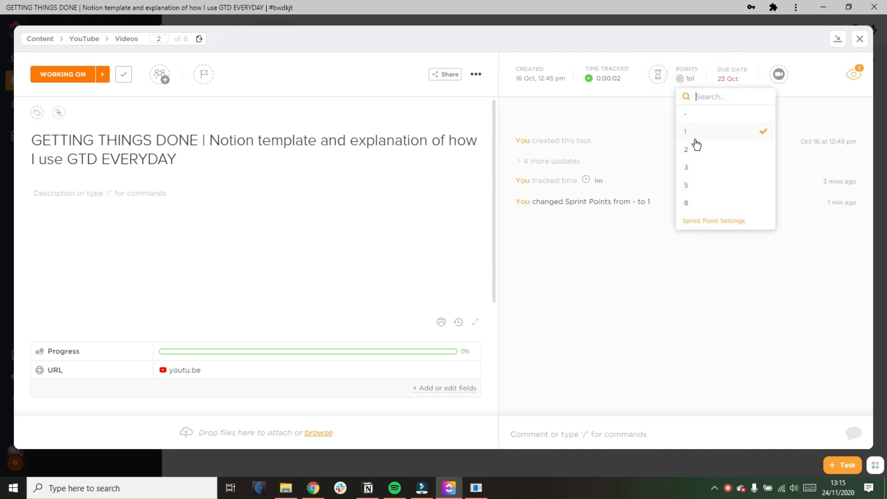
# Open the Sprint Points settings and examine the point values and the spaces the feature applies to
pyautogui.click(707, 222)
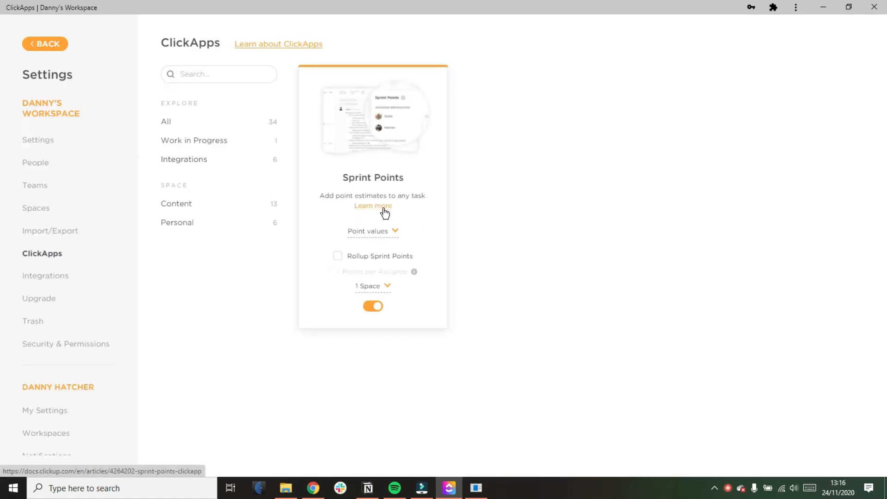
pyautogui.click(388, 235)
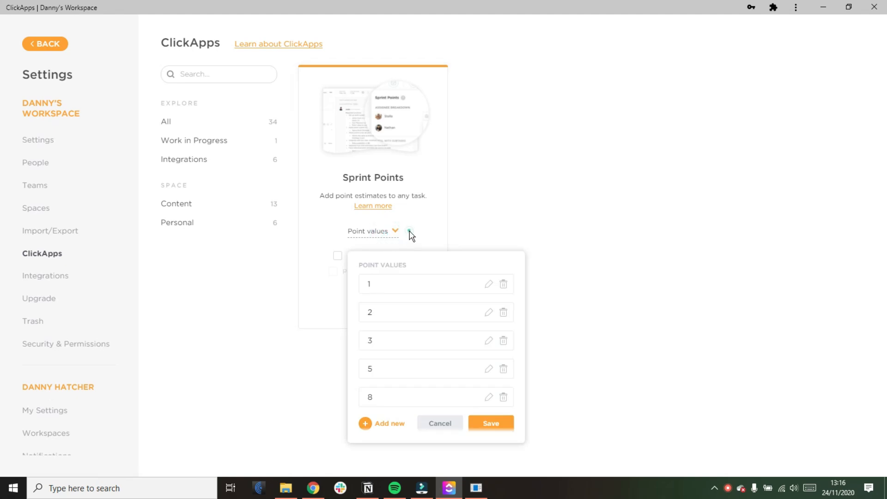
pyautogui.click(411, 236)
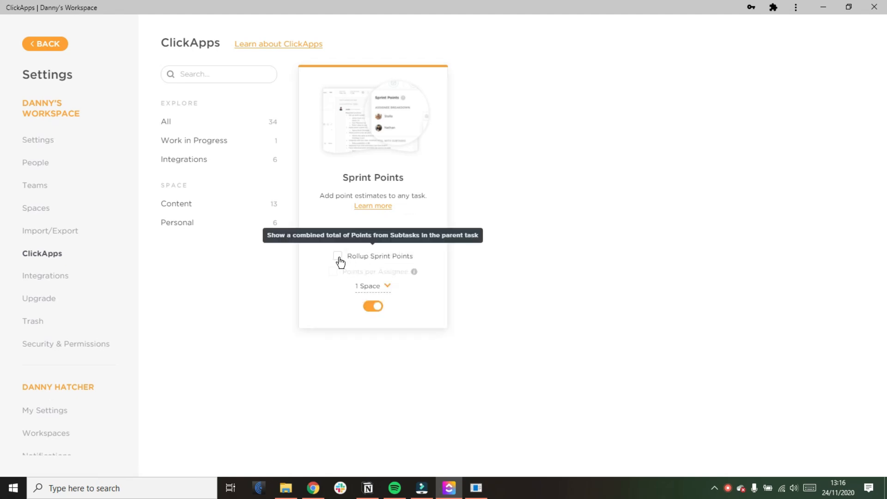
pyautogui.click(388, 290)
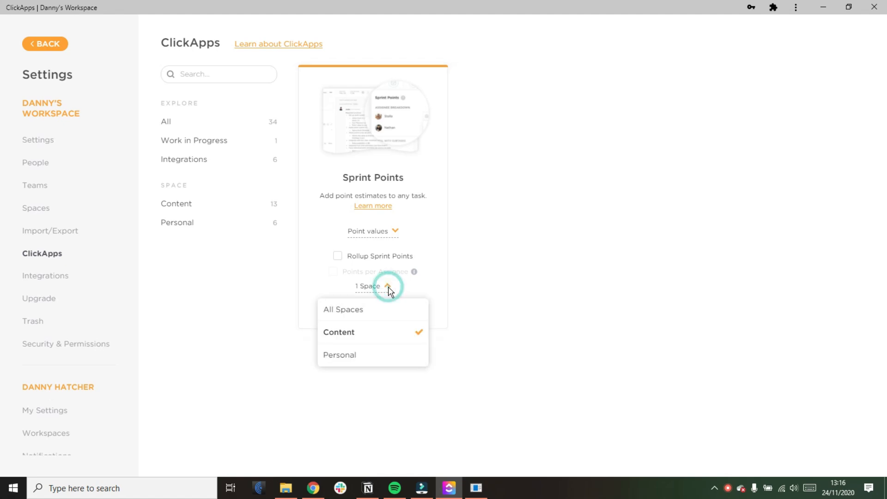
pyautogui.click(387, 378)
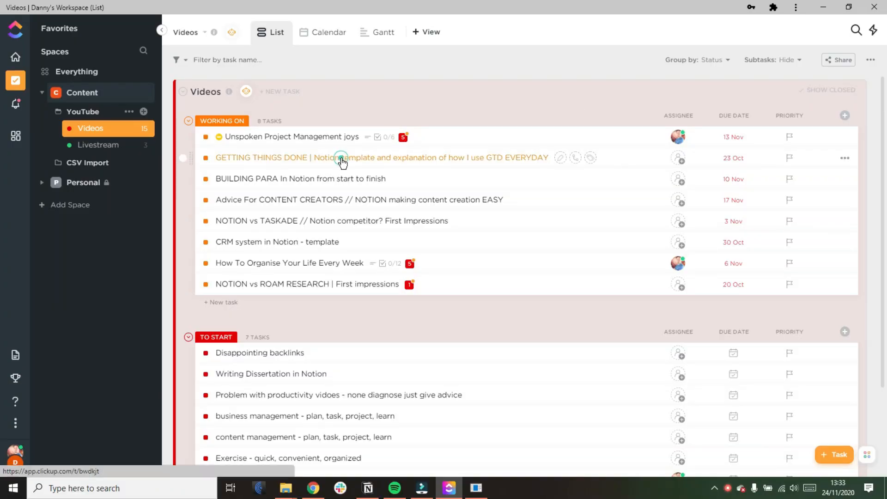
# Reopen the GETTING THINGS DONE task and examine the recurring options of its due date, including the frequency and legacy recurring choices
pyautogui.click(342, 158)
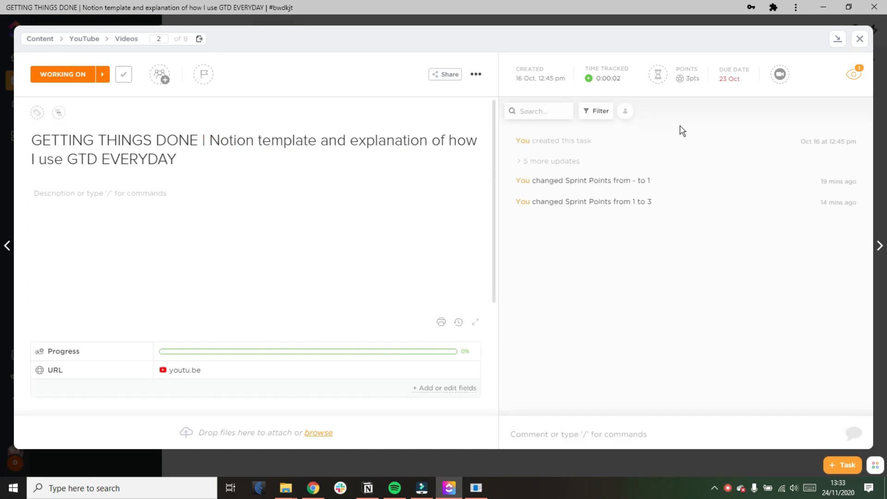
pyautogui.click(731, 82)
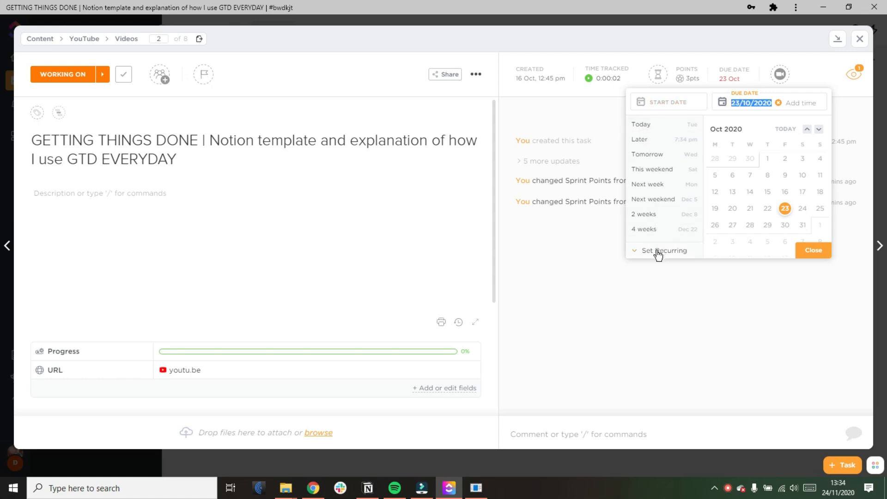
pyautogui.click(682, 255)
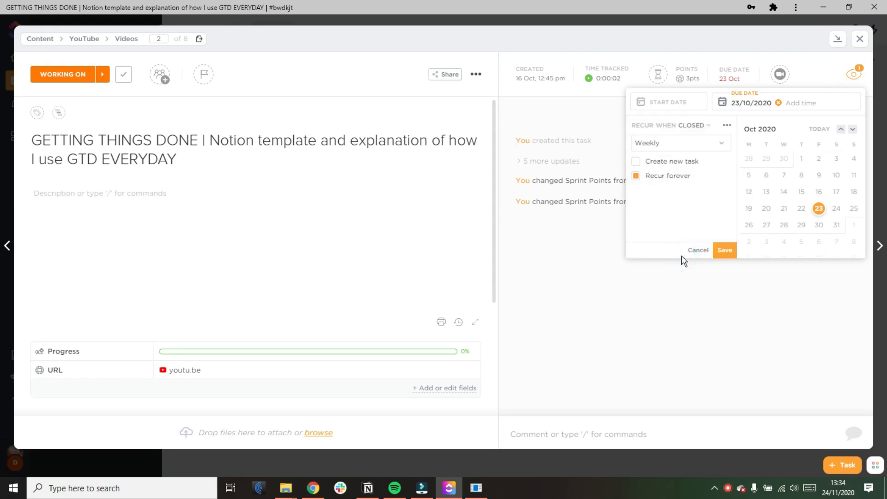
pyautogui.click(691, 144)
pyautogui.click(689, 133)
pyautogui.click(727, 126)
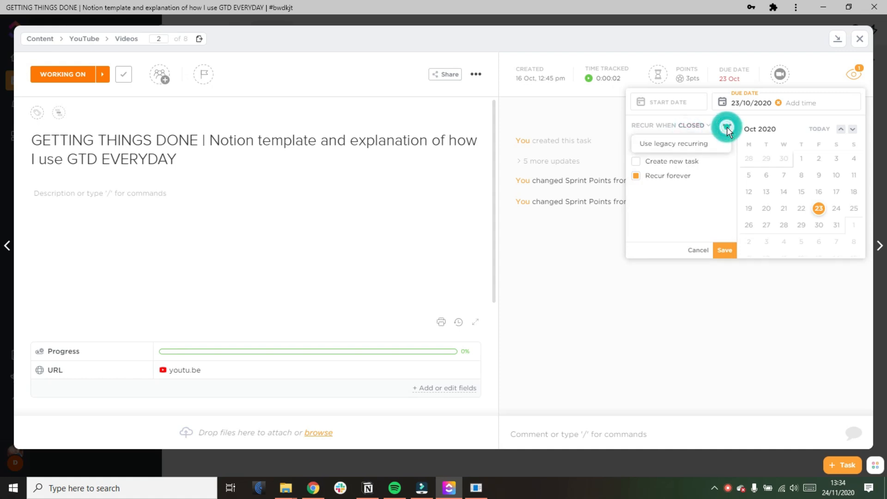
pyautogui.click(715, 169)
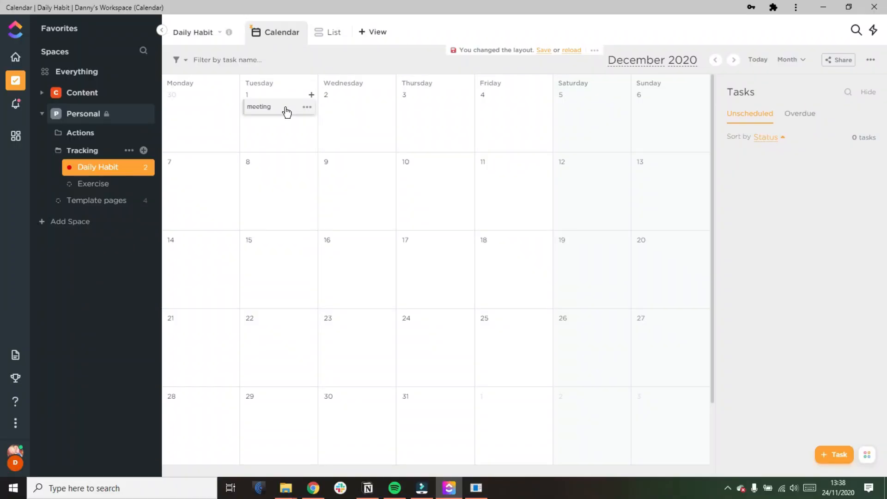
# Open the meeting task on 1 December and save its weekly recurrence with Create new task and Recur forever enabled
pyautogui.click(286, 107)
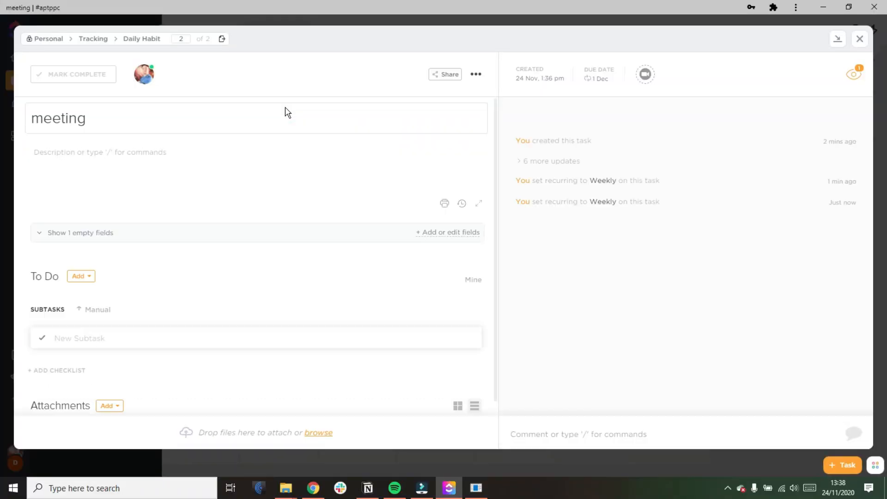
pyautogui.click(599, 80)
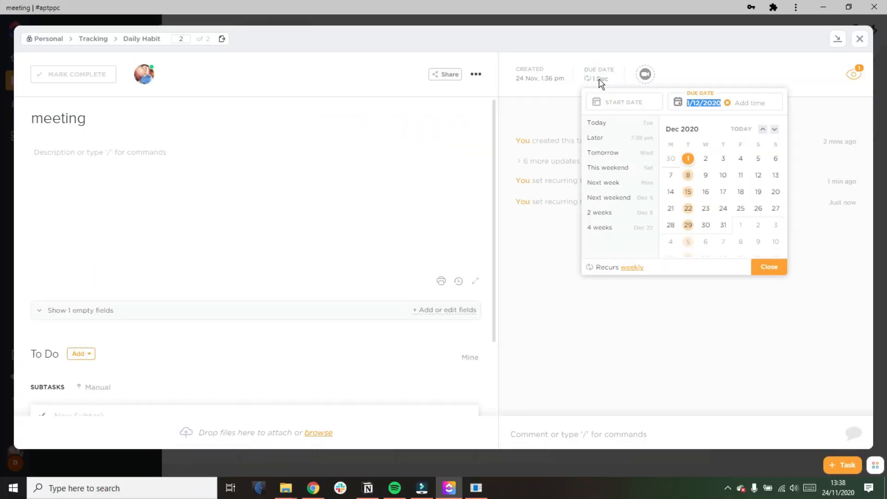
pyautogui.click(668, 269)
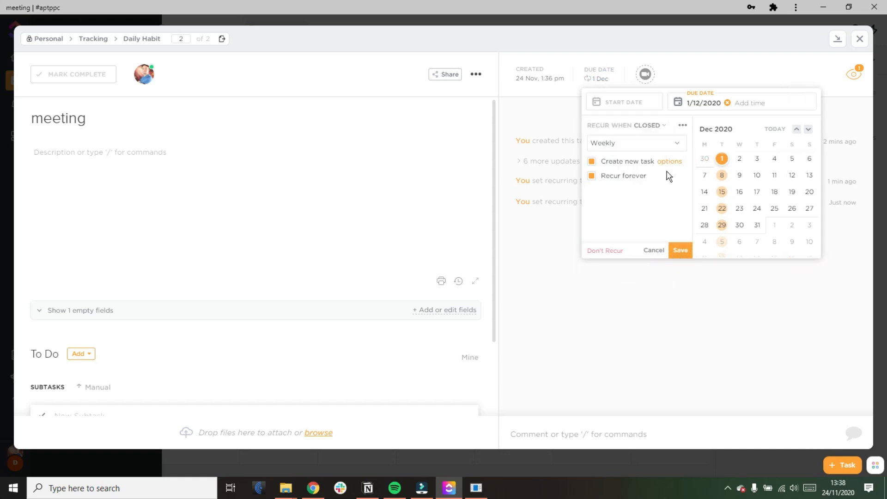
pyautogui.click(682, 250)
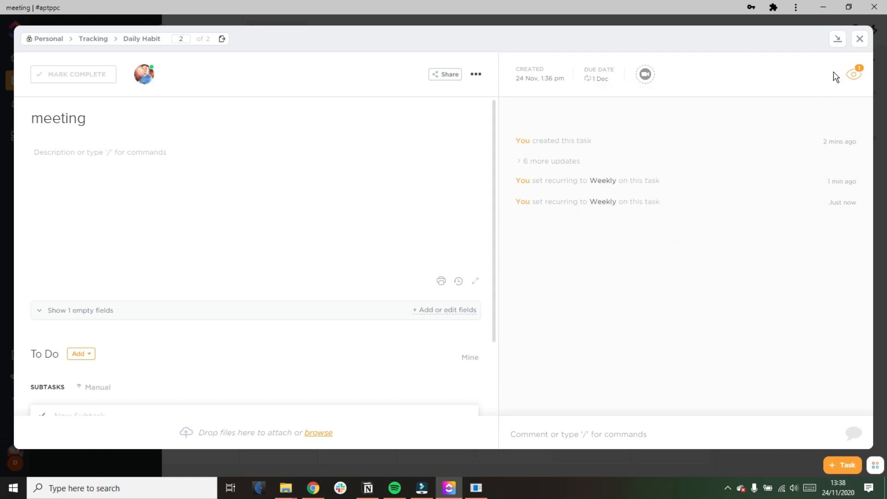
# Close the meeting task and enable Show recurring tasks in the Daily Habit calendar's view settings
pyautogui.click(860, 39)
pyautogui.click(870, 61)
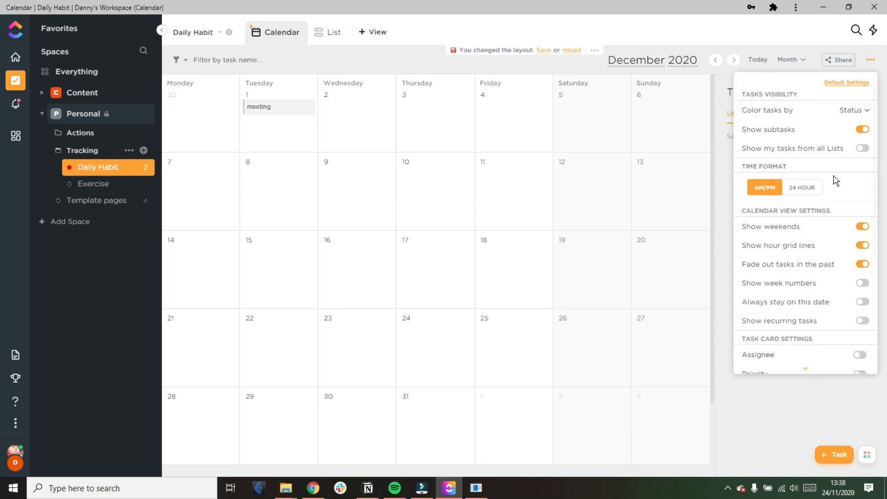
pyautogui.scroll(-1, 805, 300)
pyautogui.click(862, 278)
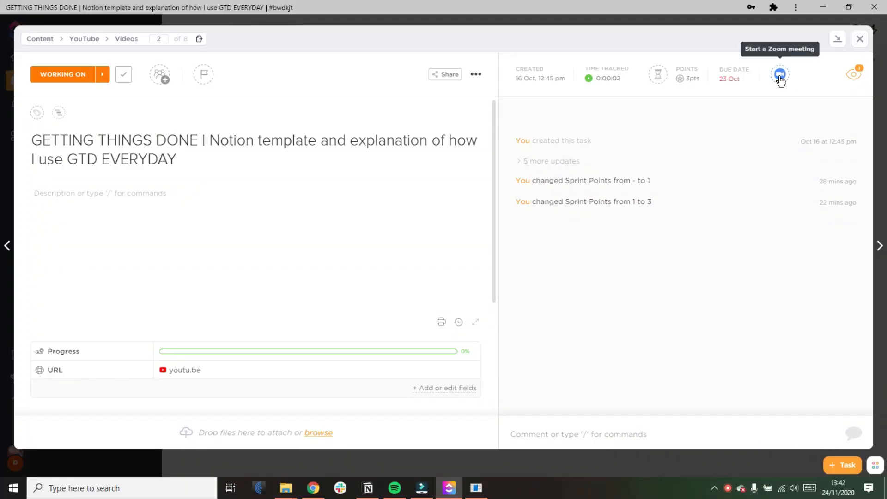
# Start a Zoom meeting from the GETTING THINGS DONE task
pyautogui.click(780, 75)
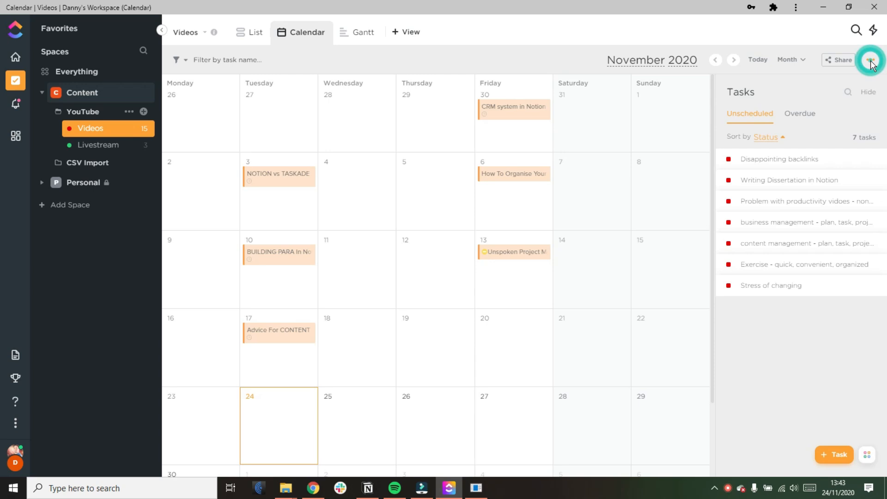
# Open the view settings of the Videos calendar and examine the options further down the list
pyautogui.click(870, 61)
pyautogui.scroll(-4, 788, 286)
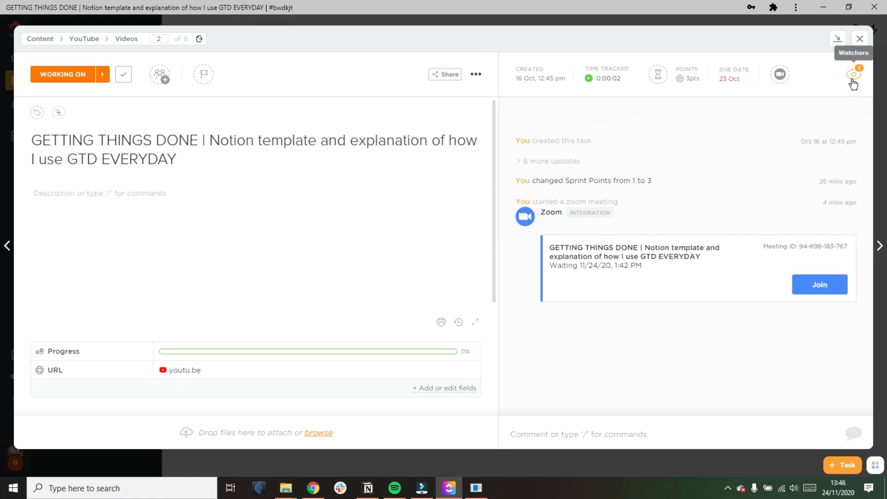
# View the watchers of the GETTING THINGS DONE task and close the list without changing it
pyautogui.click(854, 76)
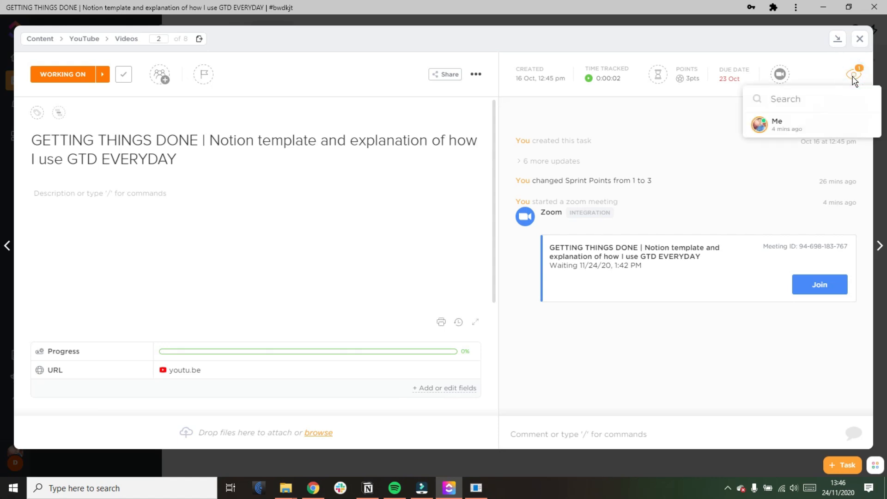
pyautogui.click(827, 65)
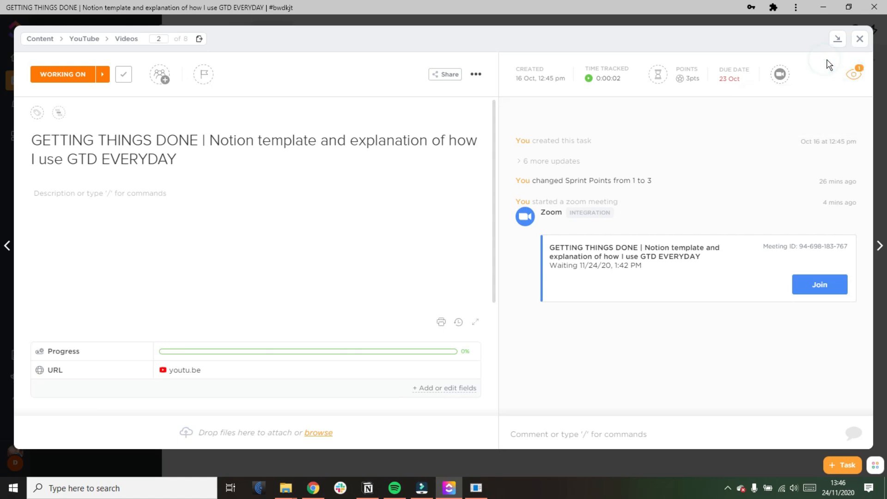